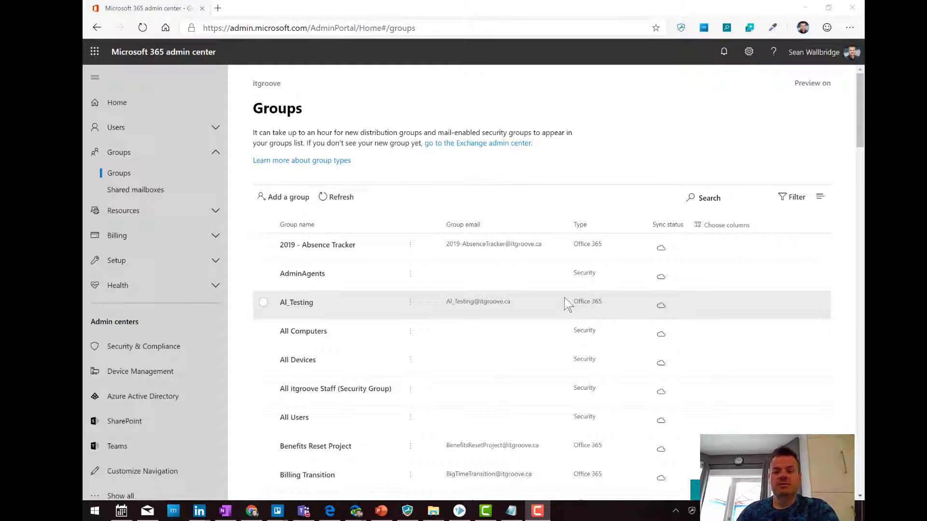
# - Filter to security groups, review the Brunettes group's members, then clear the filter
pyautogui.click(792, 199)
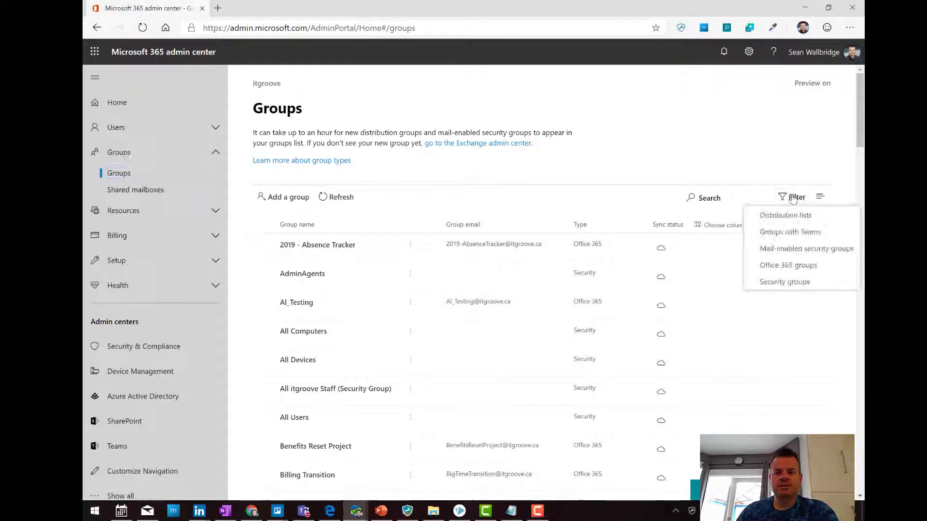
pyautogui.click(784, 284)
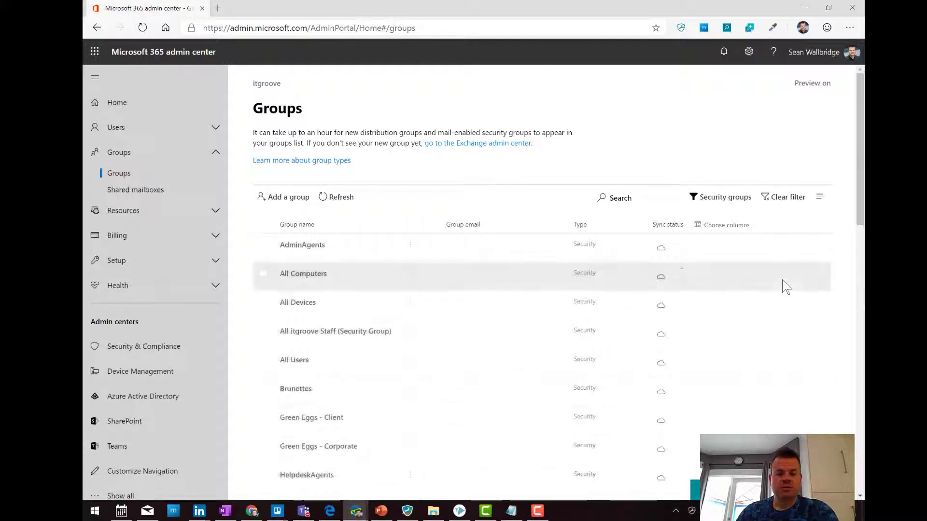
pyautogui.click(296, 389)
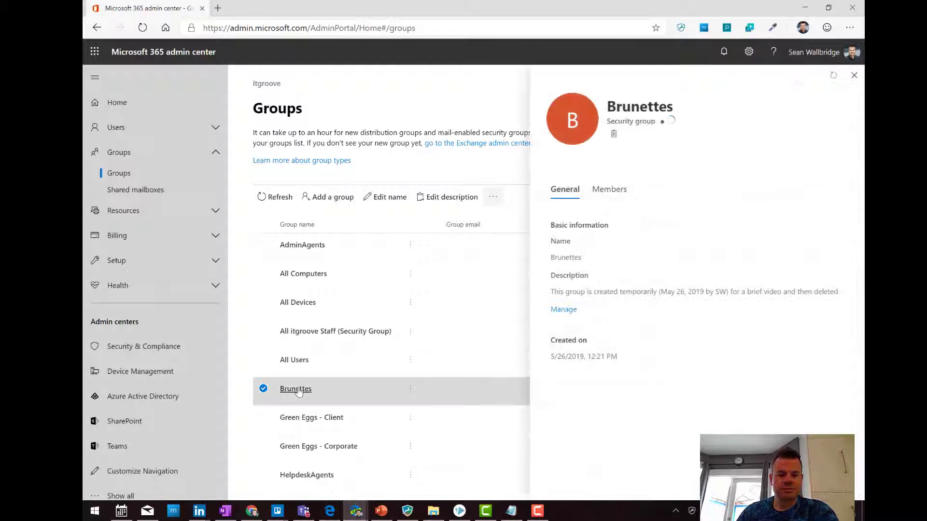
pyautogui.click(609, 189)
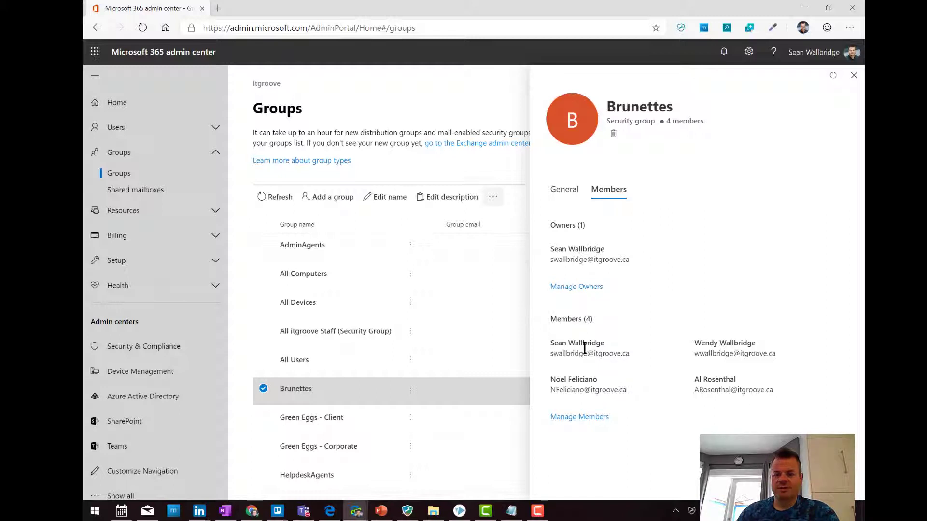
pyautogui.moveTo(722, 354)
pyautogui.mouseDown()
pyautogui.moveTo(638, 381)
pyautogui.moveTo(760, 386)
pyautogui.mouseUp()
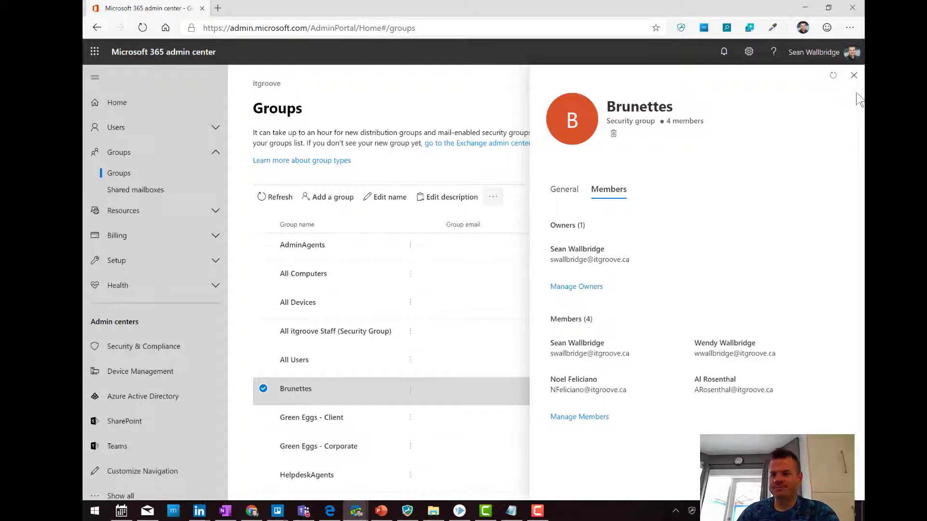
pyautogui.click(854, 76)
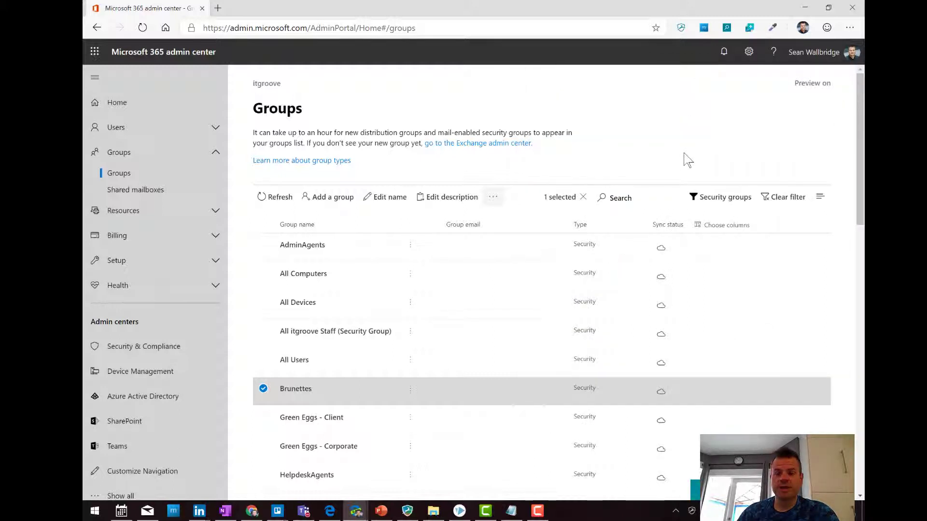
pyautogui.click(779, 198)
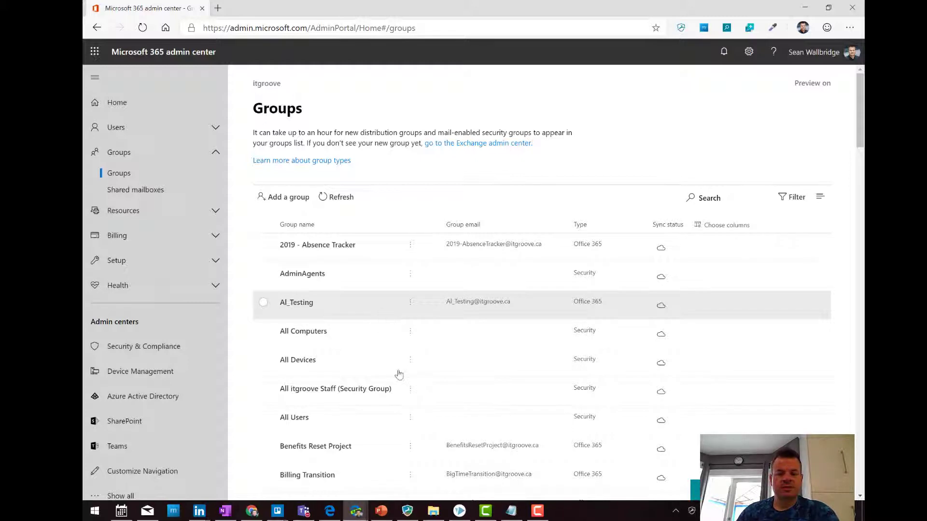
# - Open Benefits Reset Project's membership management and begin adding members
pyautogui.click(305, 449)
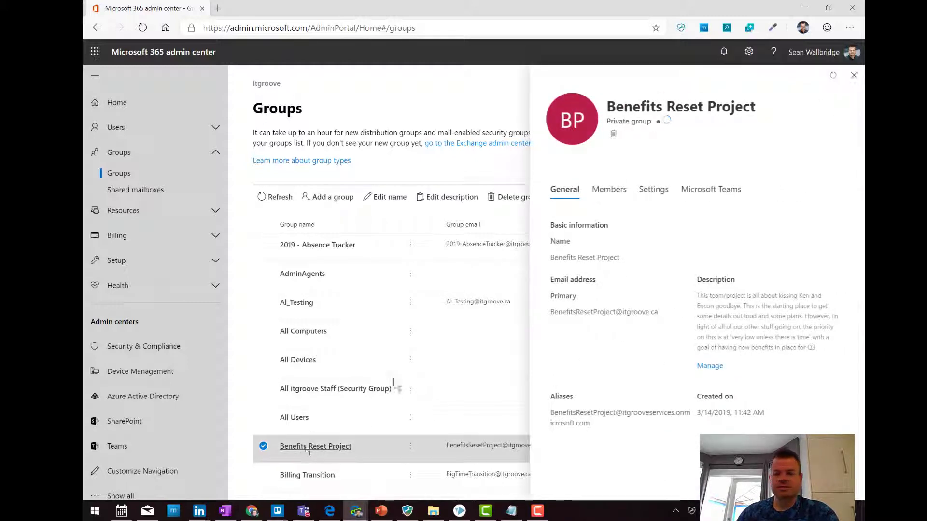
pyautogui.click(614, 191)
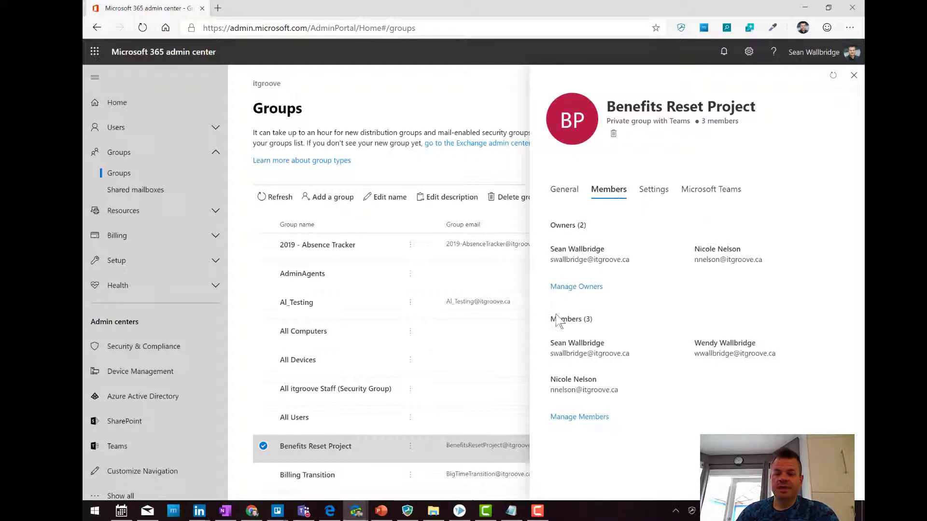
pyautogui.click(580, 416)
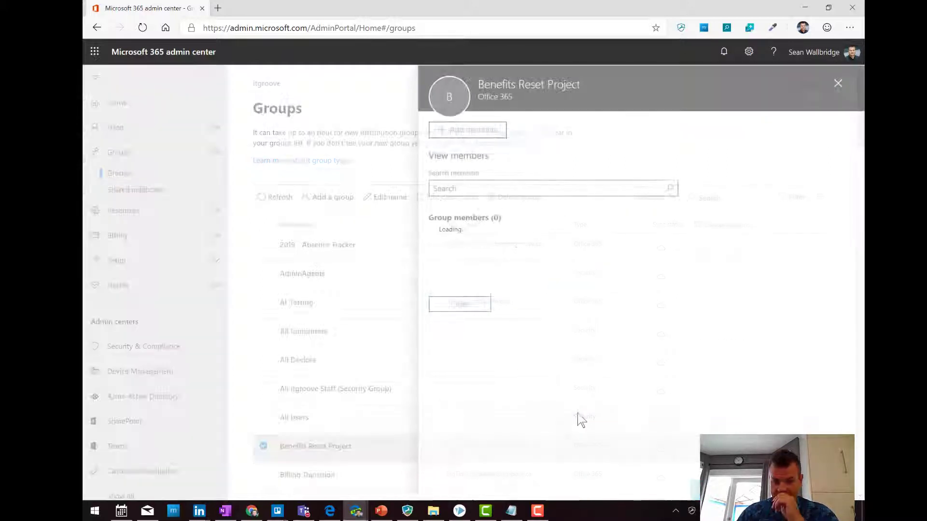
pyautogui.click(471, 130)
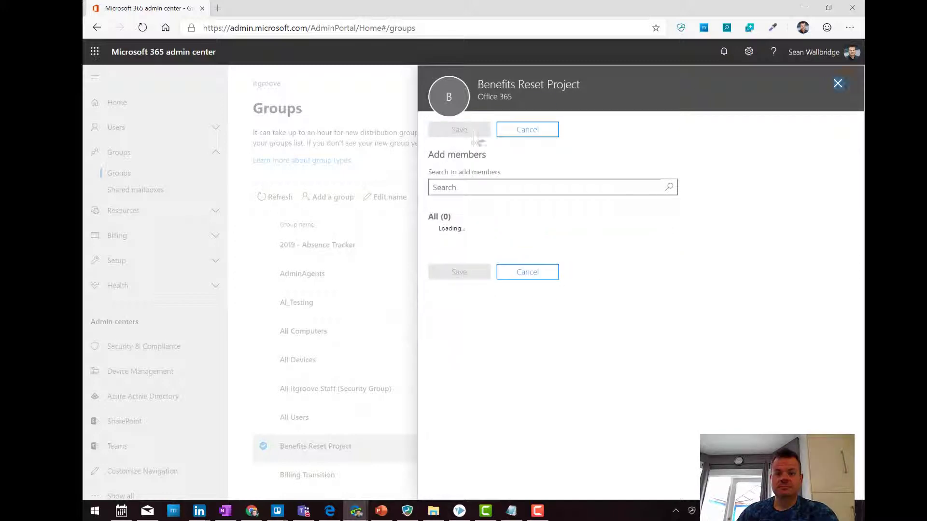
pyautogui.click(475, 188)
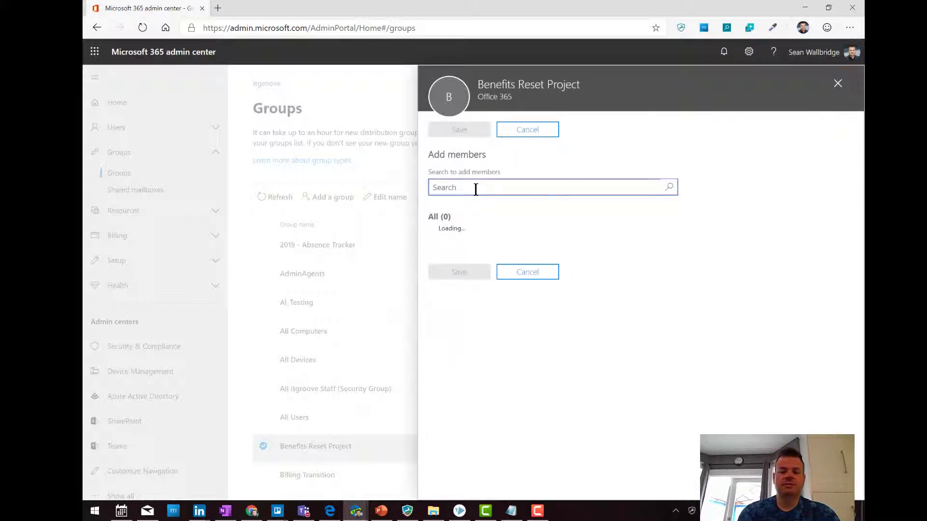
# - Search for a person, then 'brunettes', find no group match, and cancel and close the group
pyautogui.write('Wendy')
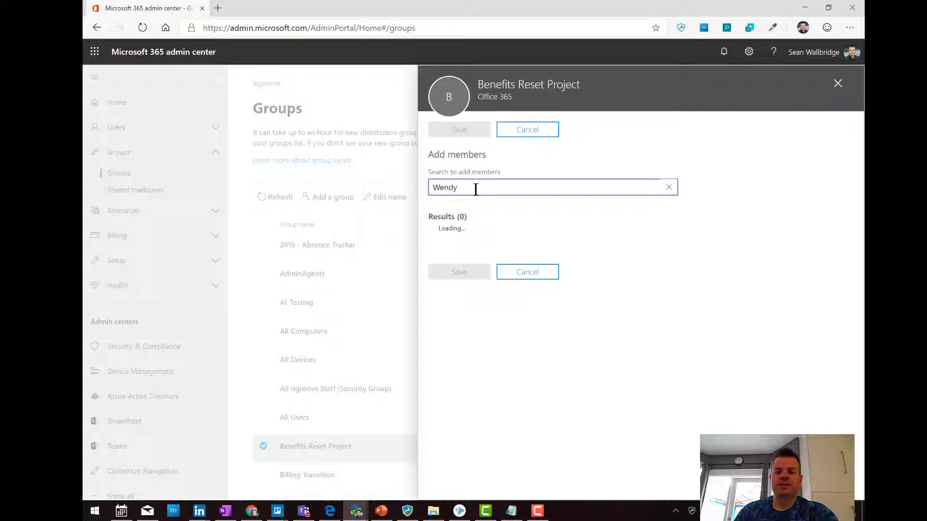
pyautogui.doubleClick(474, 192)
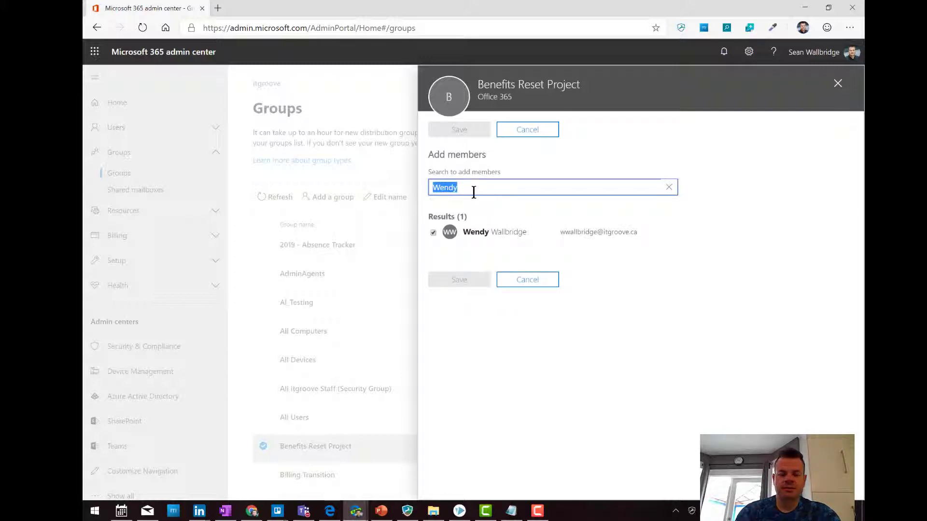
pyautogui.write('brunettes')
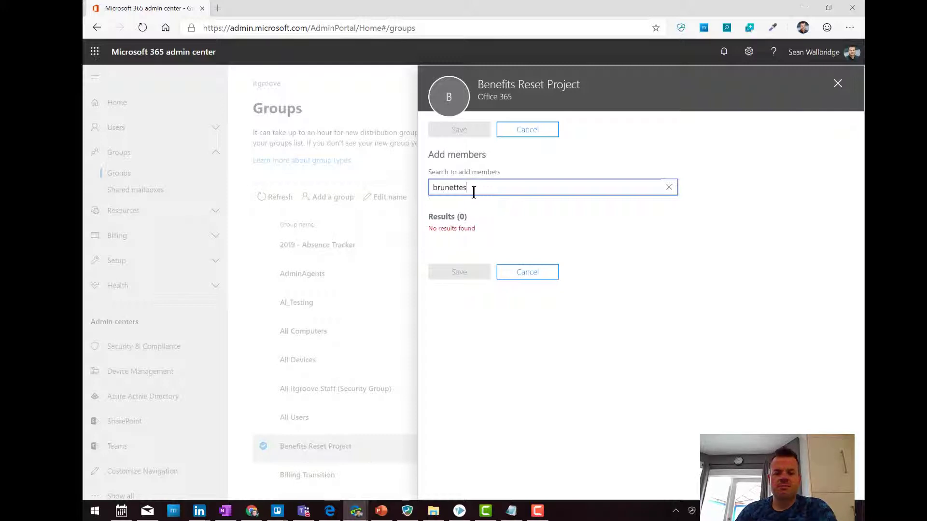
pyautogui.click(534, 277)
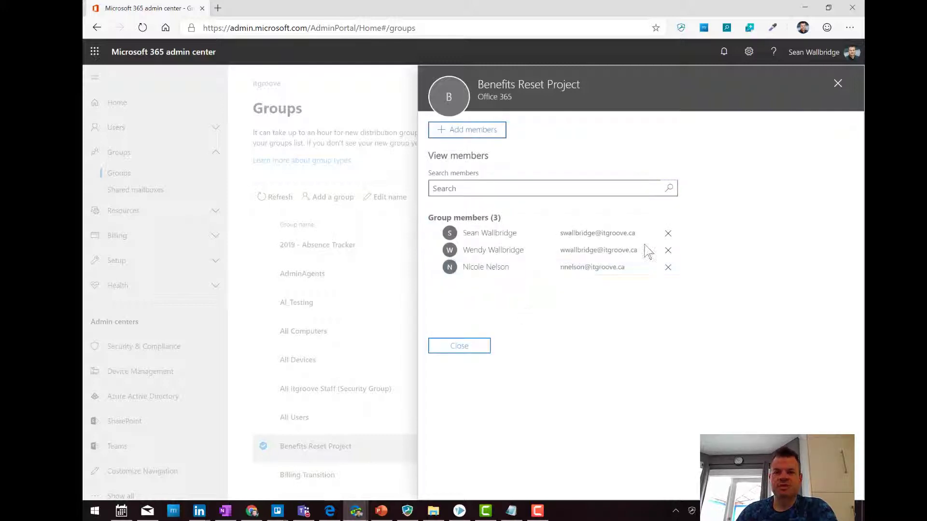
pyautogui.click(461, 348)
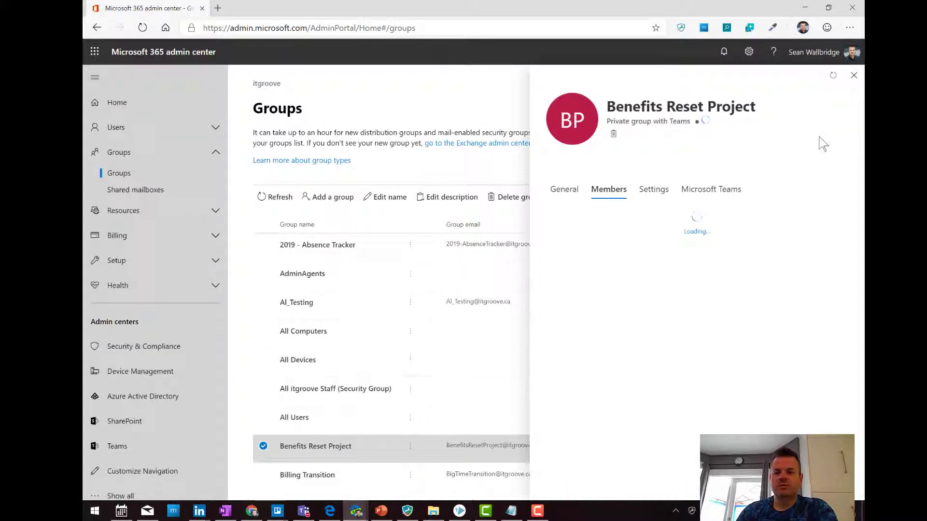
pyautogui.click(854, 75)
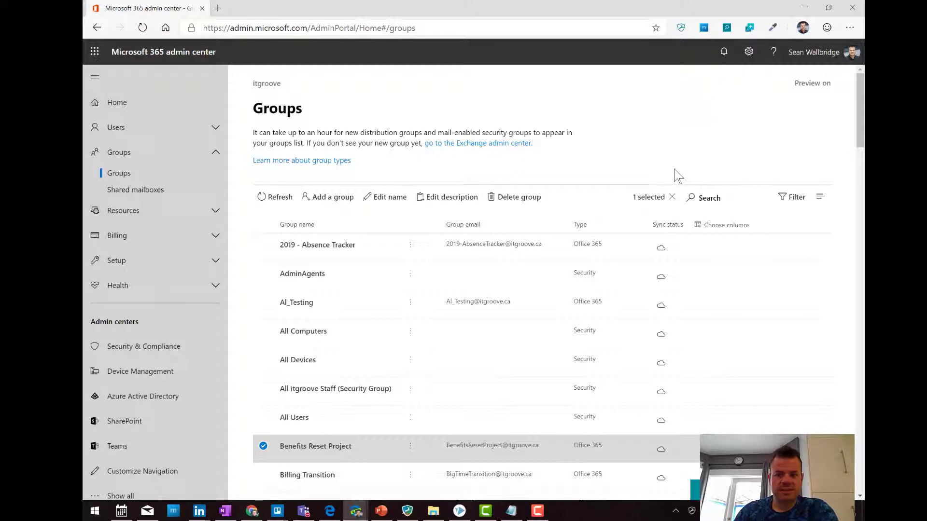
pyautogui.click(672, 198)
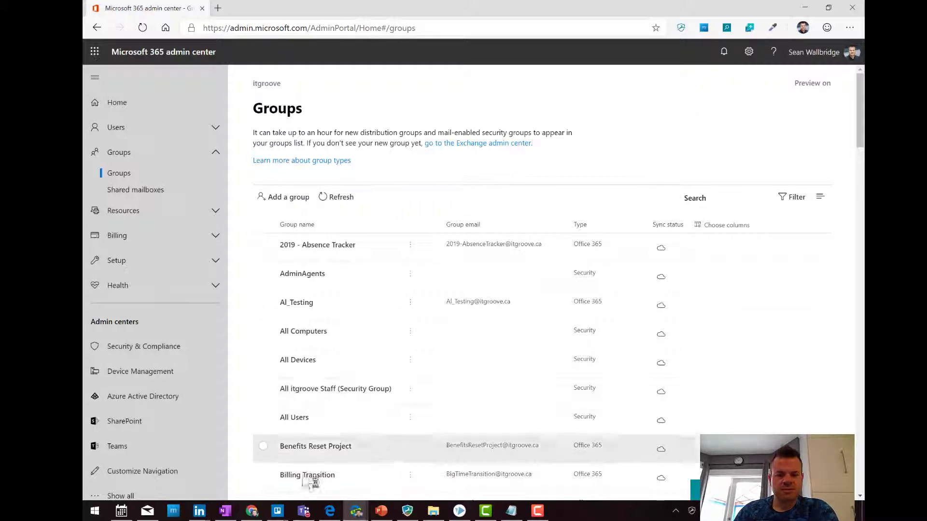
# - In Teams, start a new public team built from scratch
pyautogui.click(303, 512)
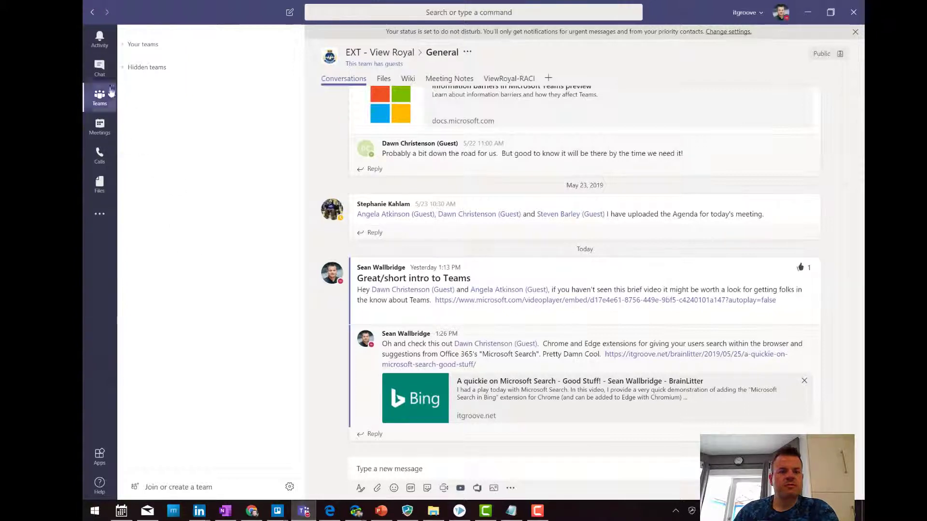
pyautogui.click(185, 490)
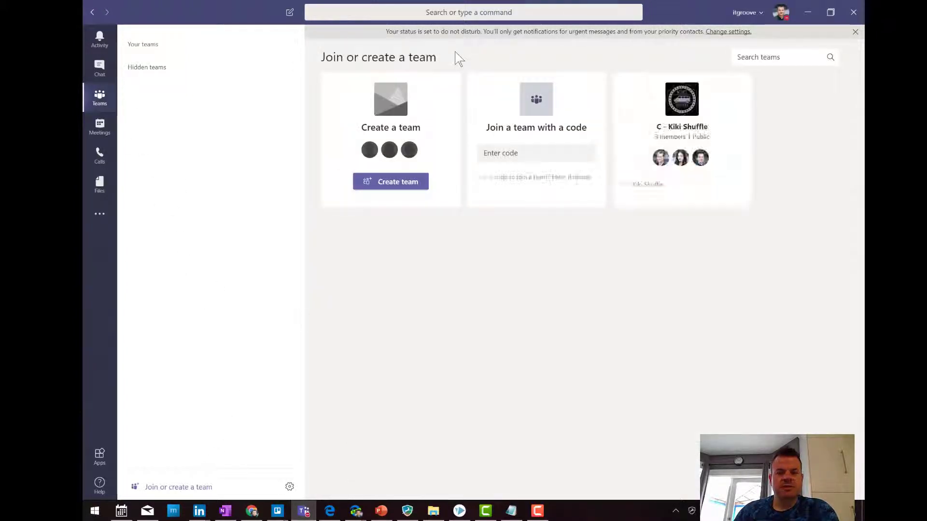
pyautogui.click(392, 188)
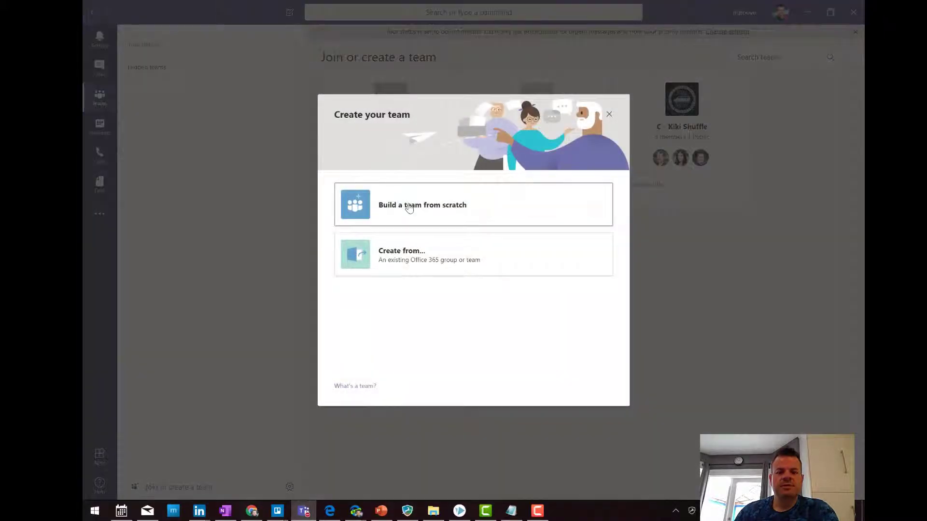
pyautogui.click(407, 206)
pyautogui.click(408, 207)
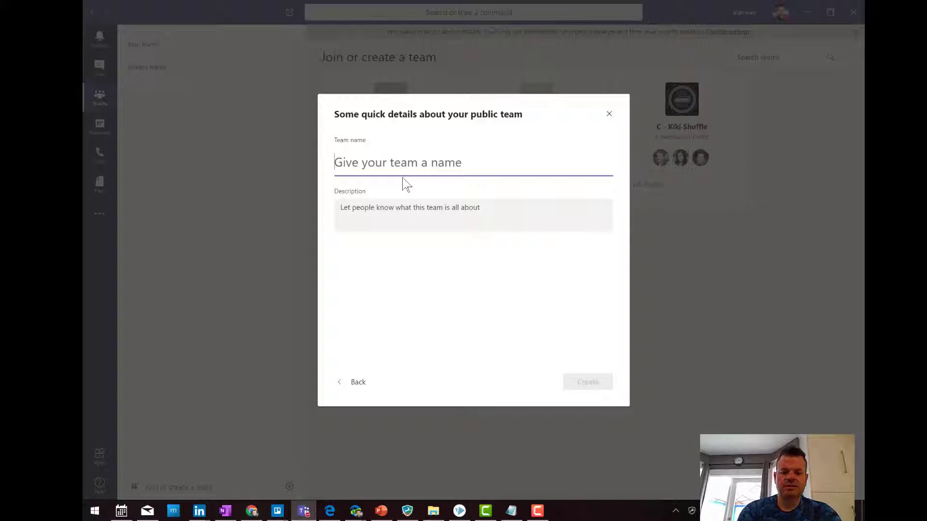
# - Name the team 'Brunettes' and begin typing its description
pyautogui.write('Brunettes')
pyautogui.press('Tab')
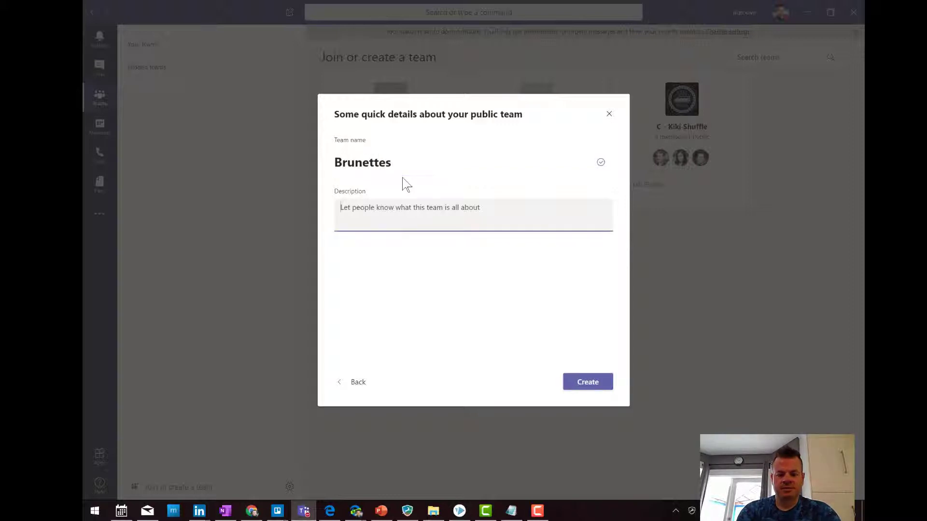
pyautogui.write('Ignore this, it wi')
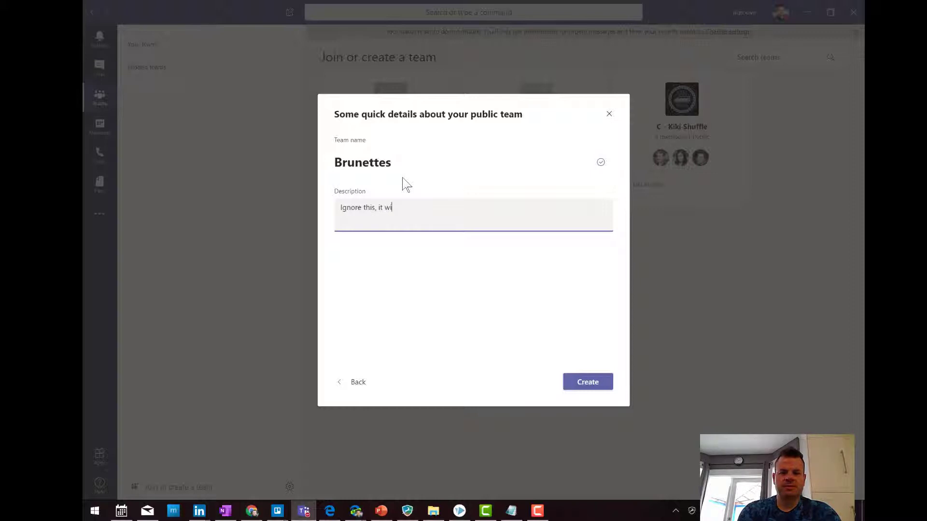
pyautogui.write('hortly.')
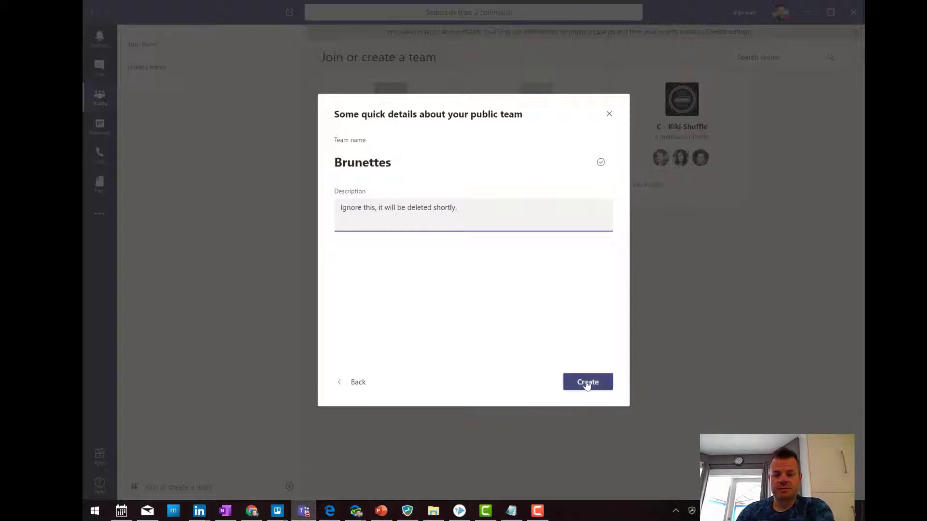
# - Create the Brunettes team and add the Brunettes security group's people as members
pyautogui.click(587, 384)
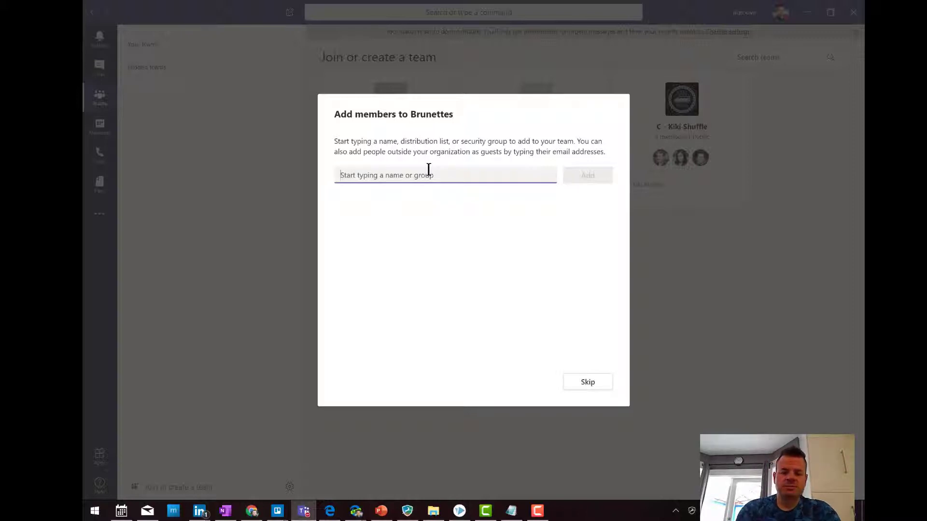
pyautogui.write('Wendy')
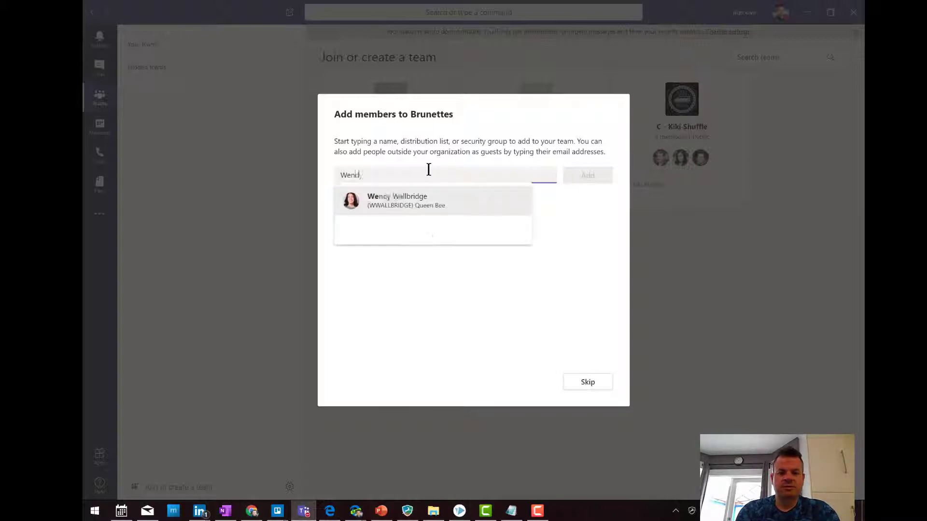
pyautogui.press('BackSpace')
pyautogui.press('BackSpace')
pyautogui.press('BackSpace')
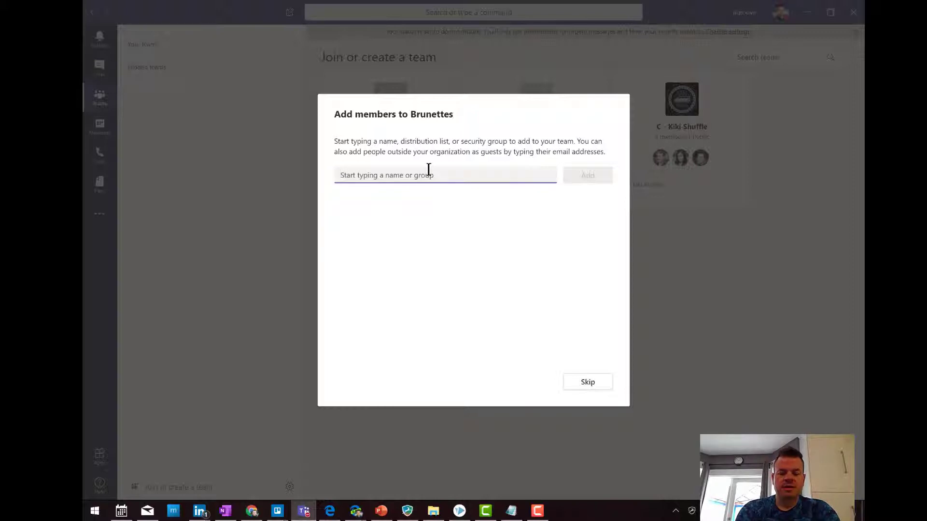
pyautogui.write('Brune')
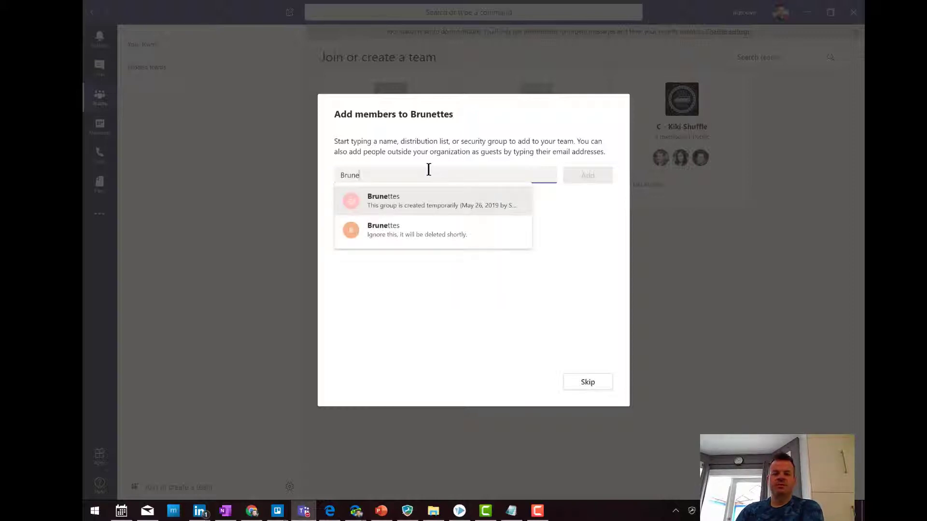
pyautogui.click(420, 202)
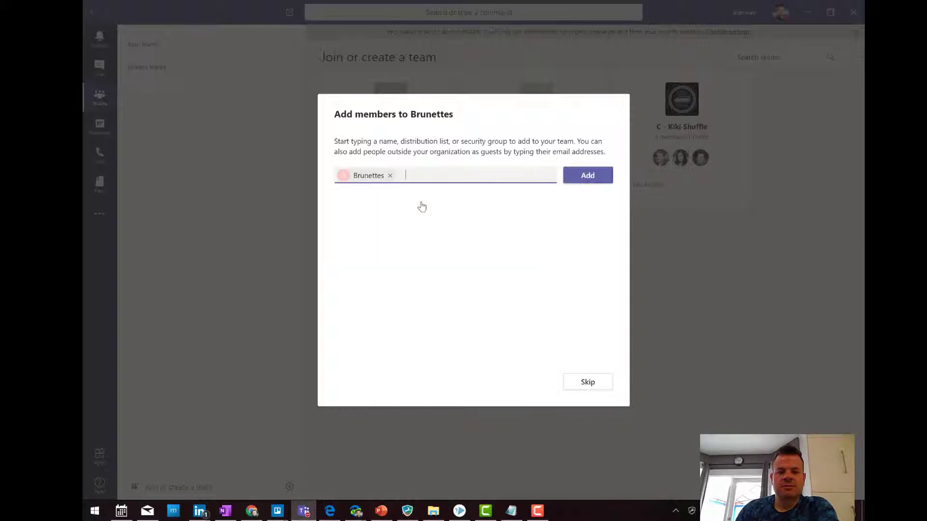
pyautogui.click(576, 179)
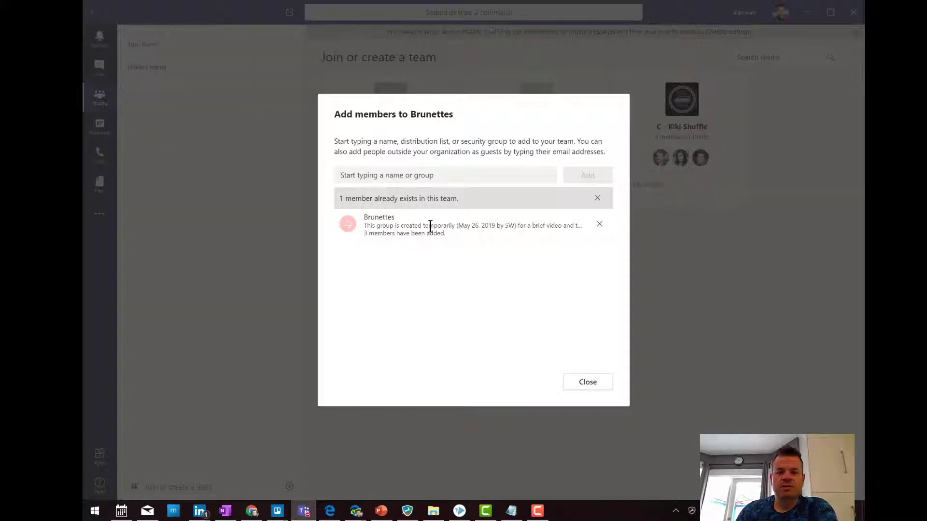
pyautogui.click(594, 384)
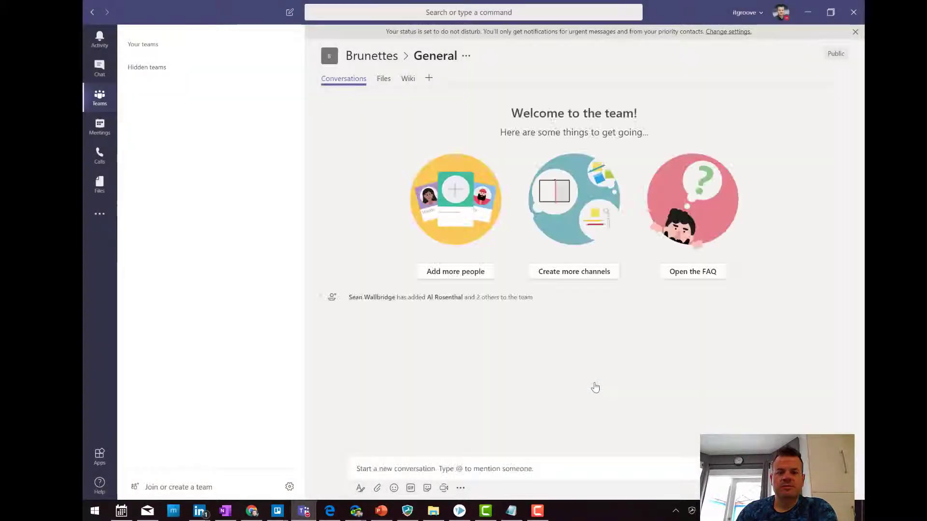
# - Open Manage team for Brunettes and expand Members and guests to see its three members
pyautogui.click(376, 56)
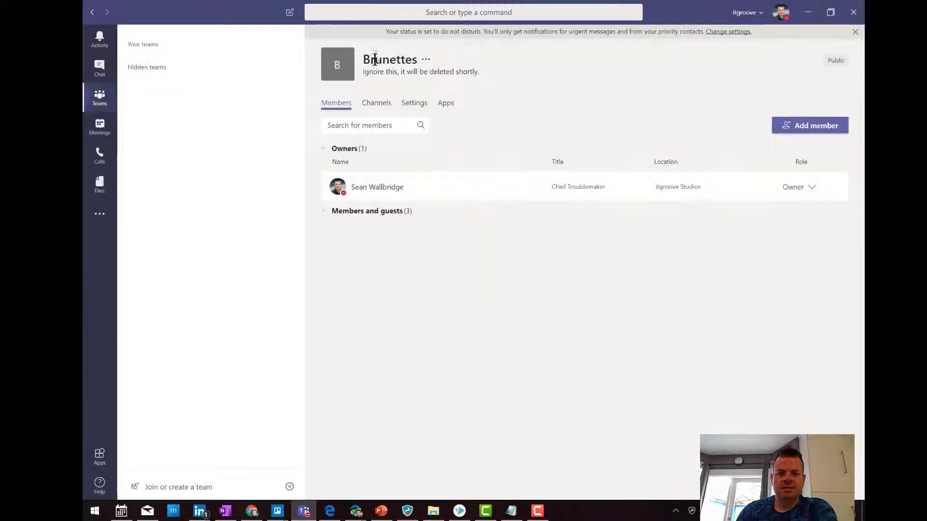
pyautogui.click(374, 213)
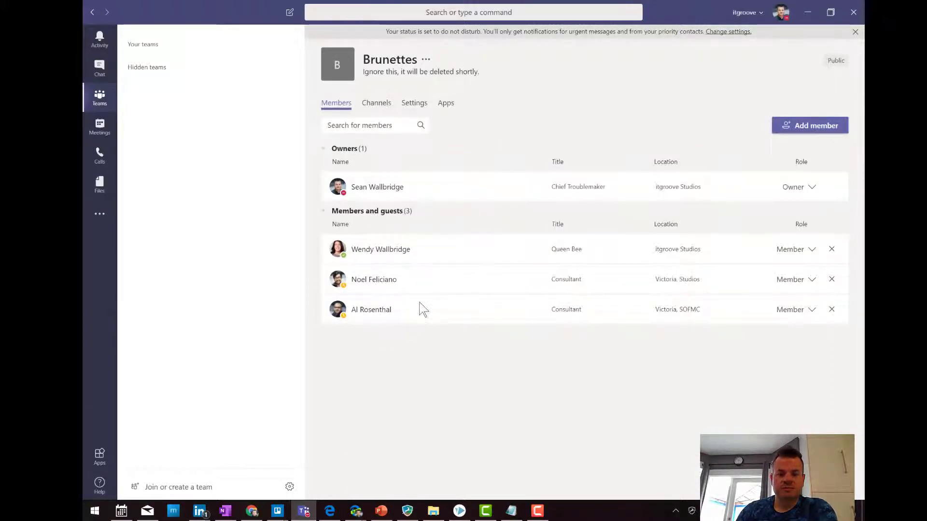
pyautogui.moveTo(373, 188)
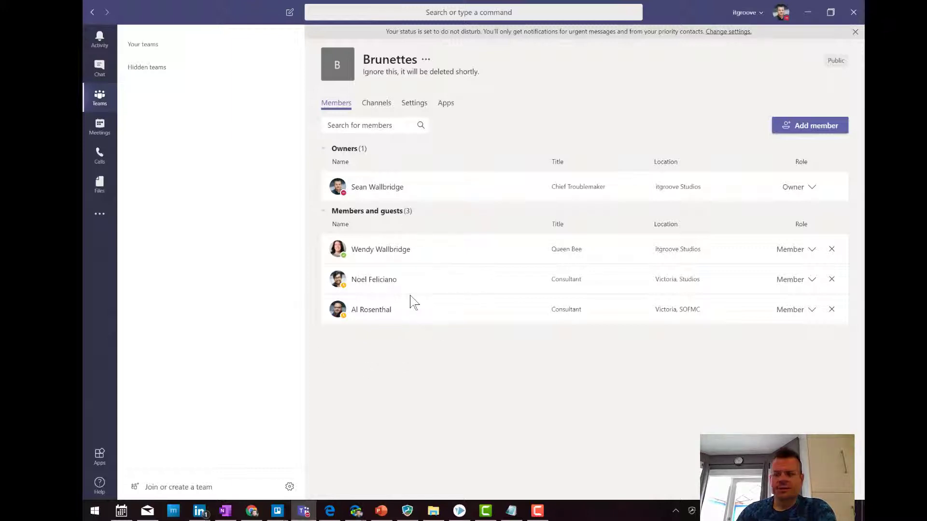
pyautogui.click(540, 512)
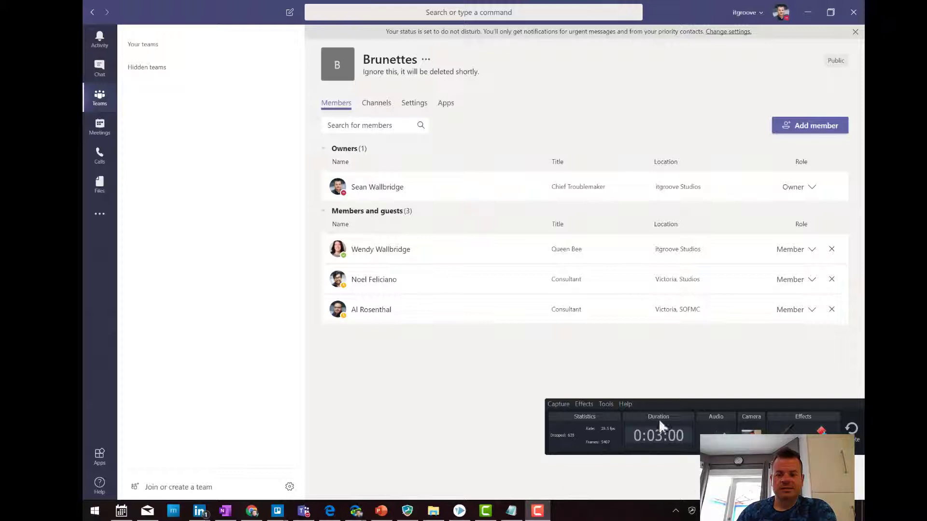
pyautogui.moveTo(691, 402); pyautogui.dragTo(559, 341)
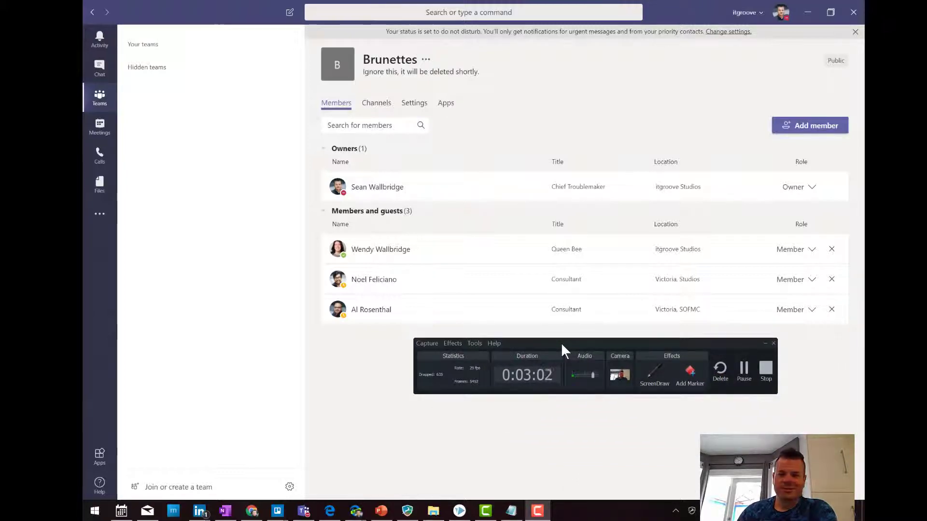